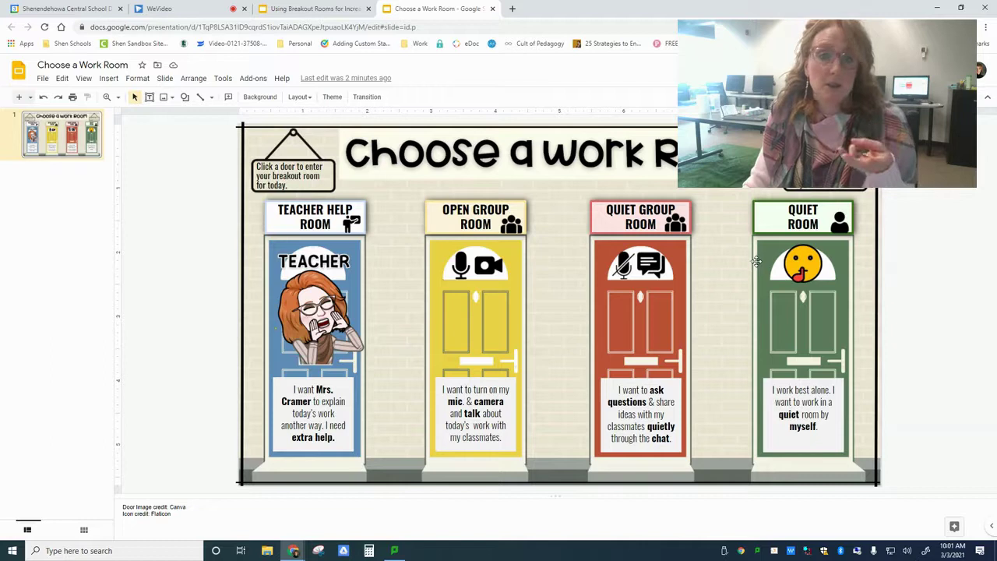
Draw a rectangle over the Teacher Help Room door and give it a Transparent fill.
{"action": "left_click", "coordinate": [186, 98]}
{"action": "left_click", "coordinate": [186, 98]}
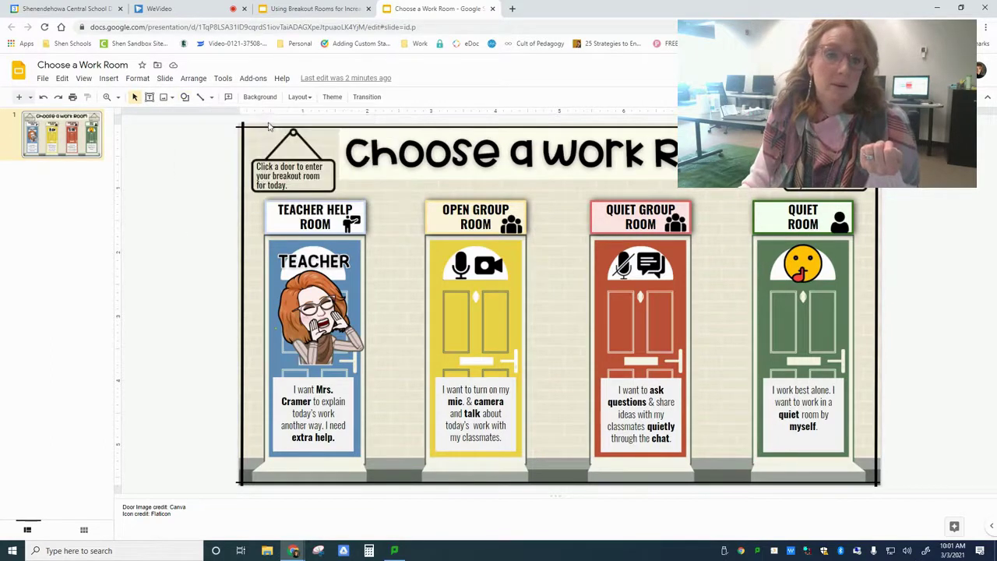
{"action": "left_click", "coordinate": [185, 97]}
{"action": "mouse_move", "coordinate": [217, 117]}
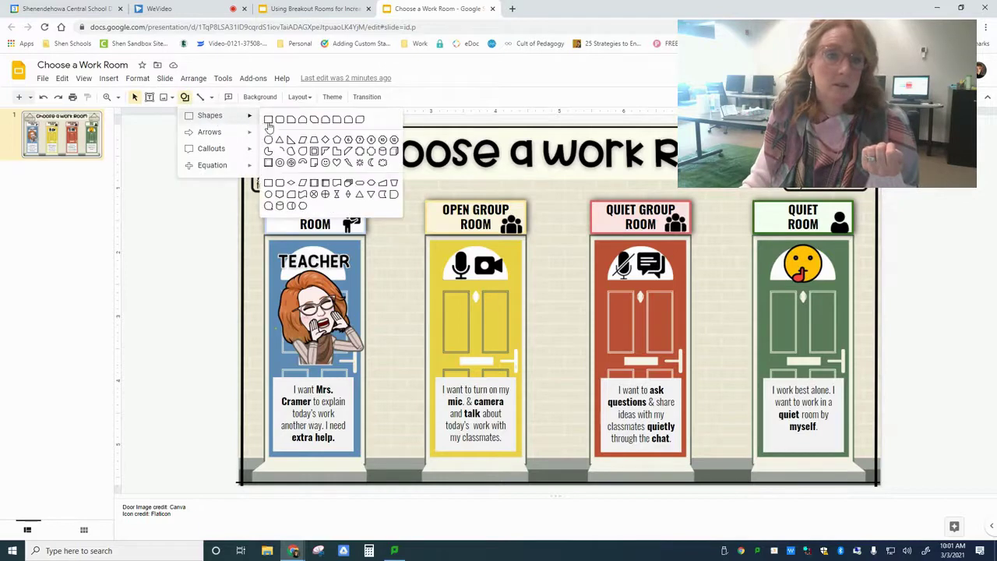
{"action": "left_click", "coordinate": [269, 128]}
{"action": "left_click_drag", "start_coordinate": [265, 200], "coordinate": [366, 477]}
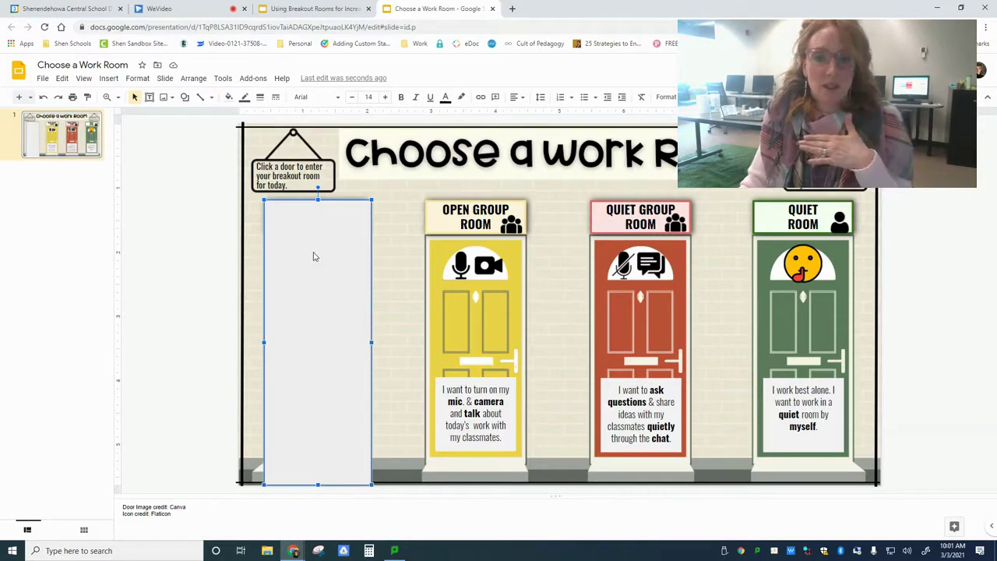
{"action": "left_click", "coordinate": [230, 98]}
{"action": "left_click", "coordinate": [233, 137]}
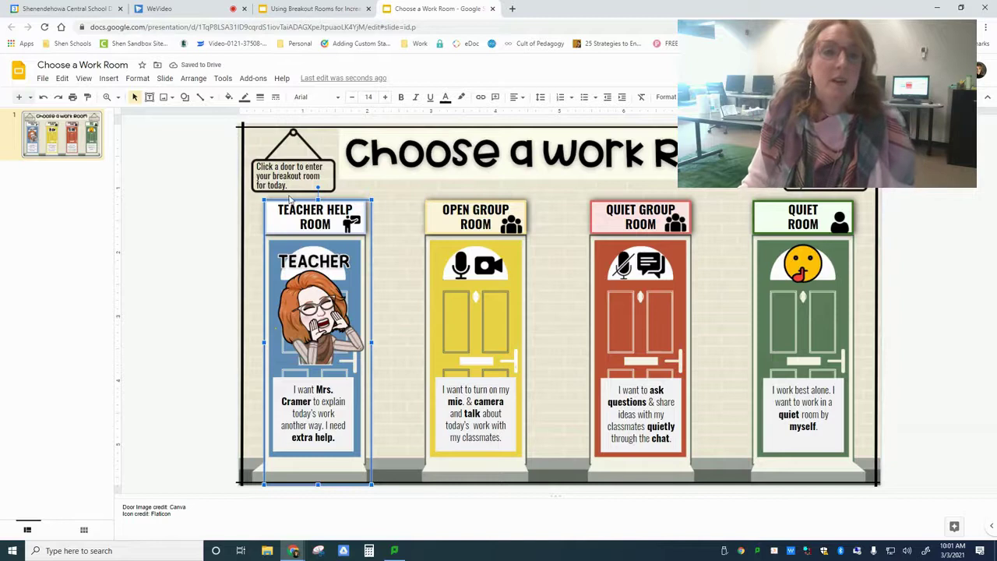
Link the Teacher Help Room rectangle to the Google Meet lookup address ending in 1.
{"action": "left_click", "coordinate": [482, 97]}
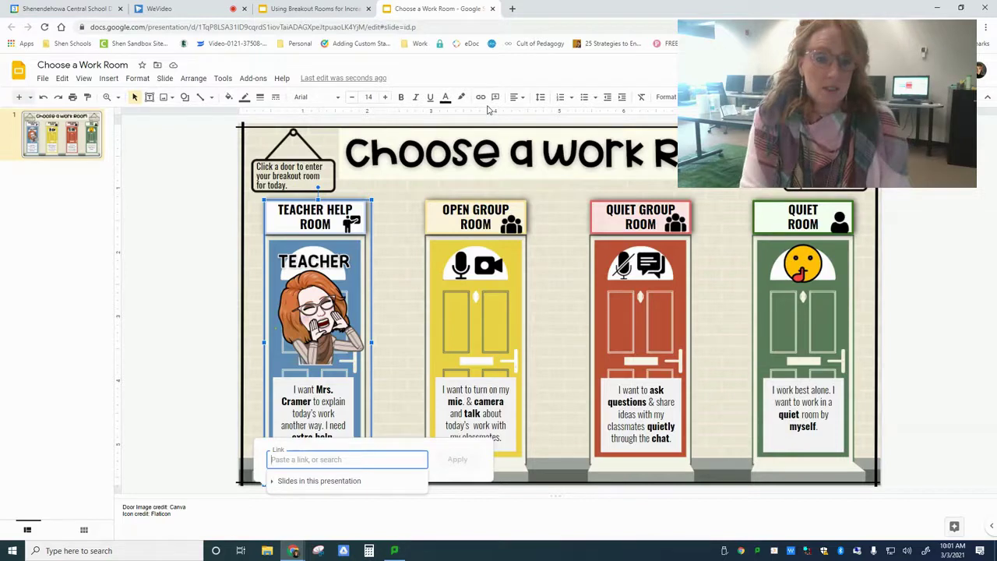
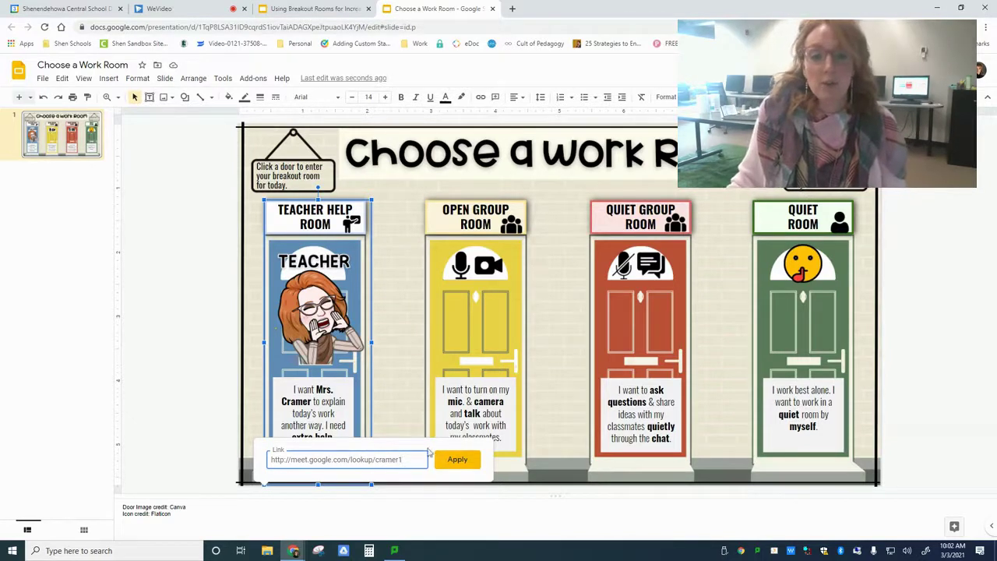
{"action": "left_click", "coordinate": [458, 460]}
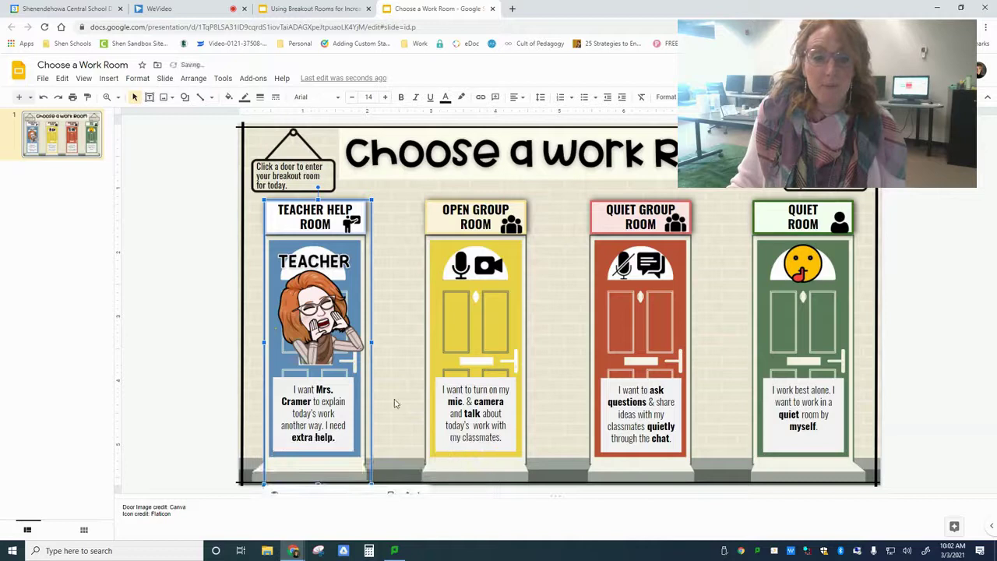
Nudge the linked overlay up to fit the door and place a copy over the Open Group door.
{"action": "mouse_move", "coordinate": [553, 496]}
{"action": "left_mouse_down"}
{"action": "mouse_move", "coordinate": [554, 522]}
{"action": "mouse_move", "coordinate": [549, 514]}
{"action": "left_mouse_up"}
{"action": "left_click_drag", "start_coordinate": [544, 477], "coordinate": [539, 469]}
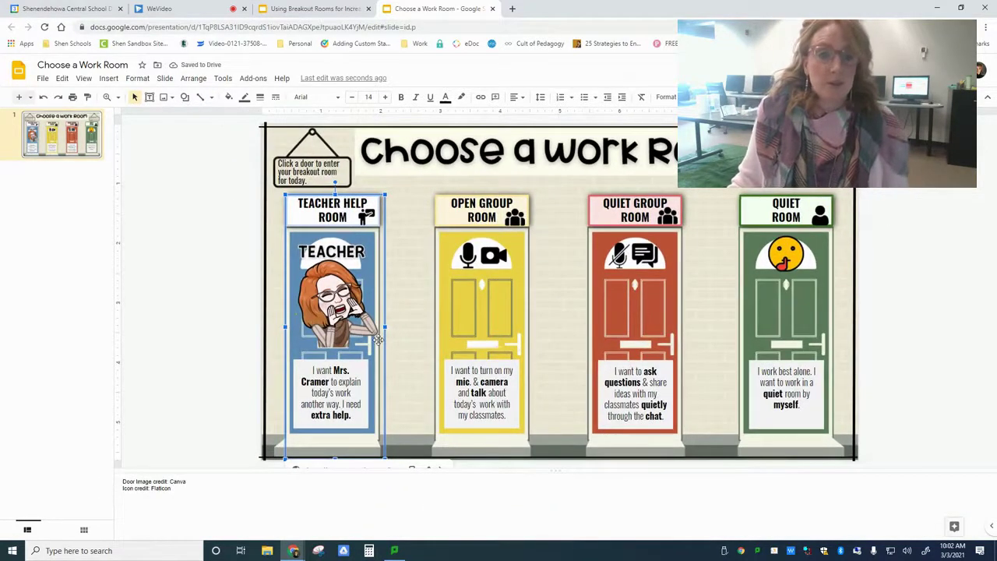
{"action": "left_click_drag", "start_coordinate": [378, 340], "coordinate": [374, 323]}
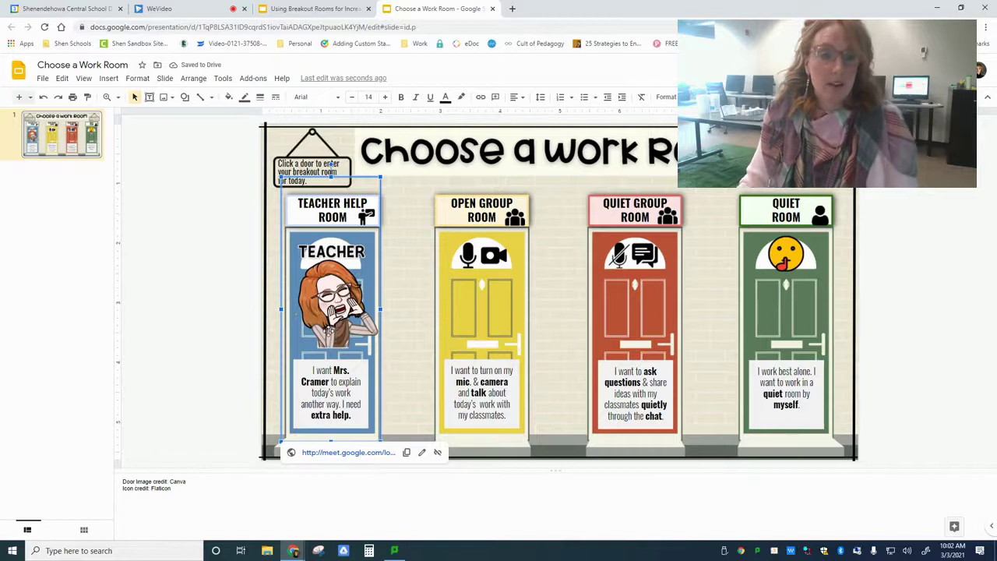
{"action": "left_click_drag", "start_coordinate": [329, 336], "coordinate": [500, 300]}
Change the room number in the Open Group overlay's link, then check each door's link.
{"action": "left_click", "coordinate": [575, 456]}
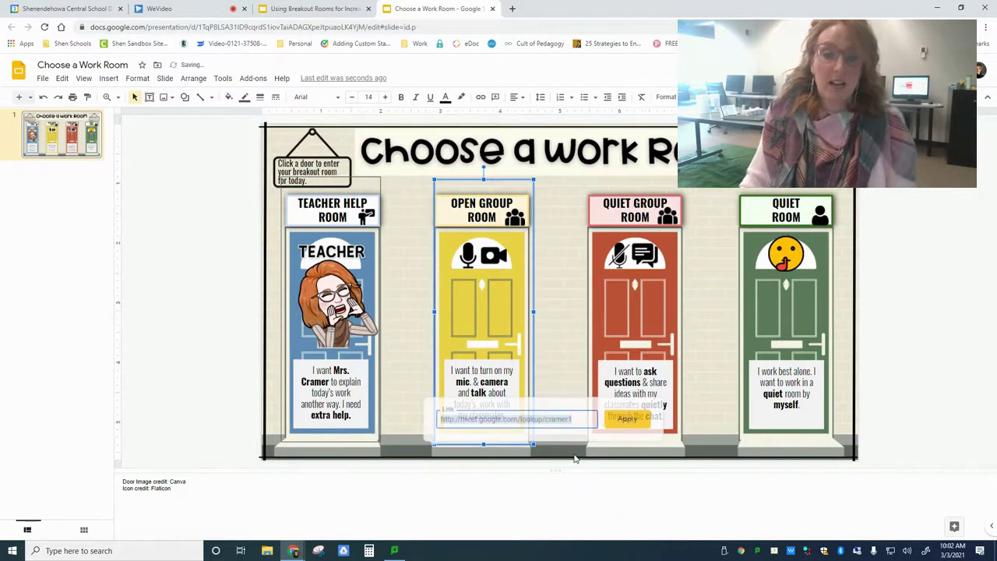
{"action": "left_click", "coordinate": [586, 419]}
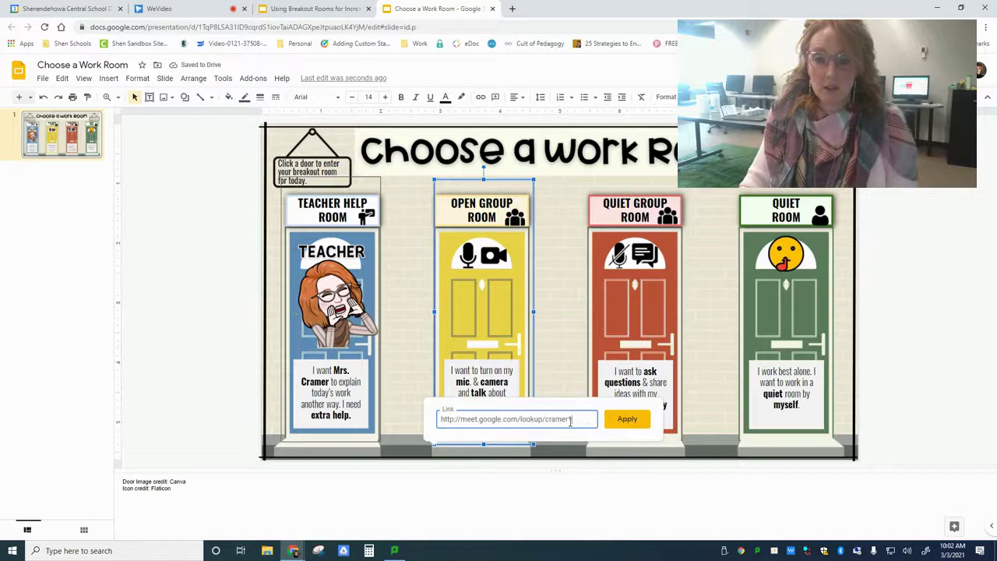
{"action": "left_click", "coordinate": [578, 450]}
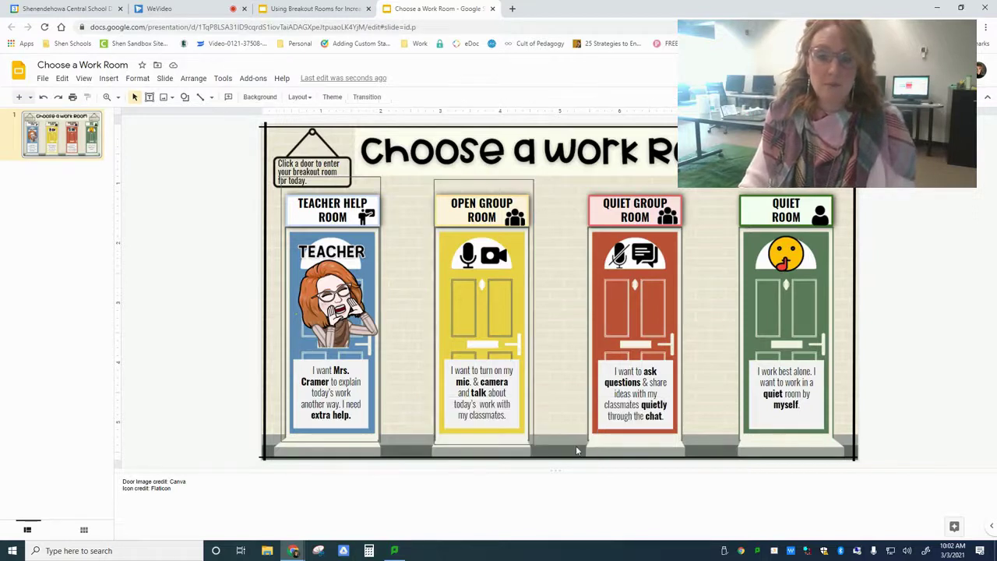
{"action": "left_click", "coordinate": [499, 384]}
{"action": "left_click", "coordinate": [393, 361]}
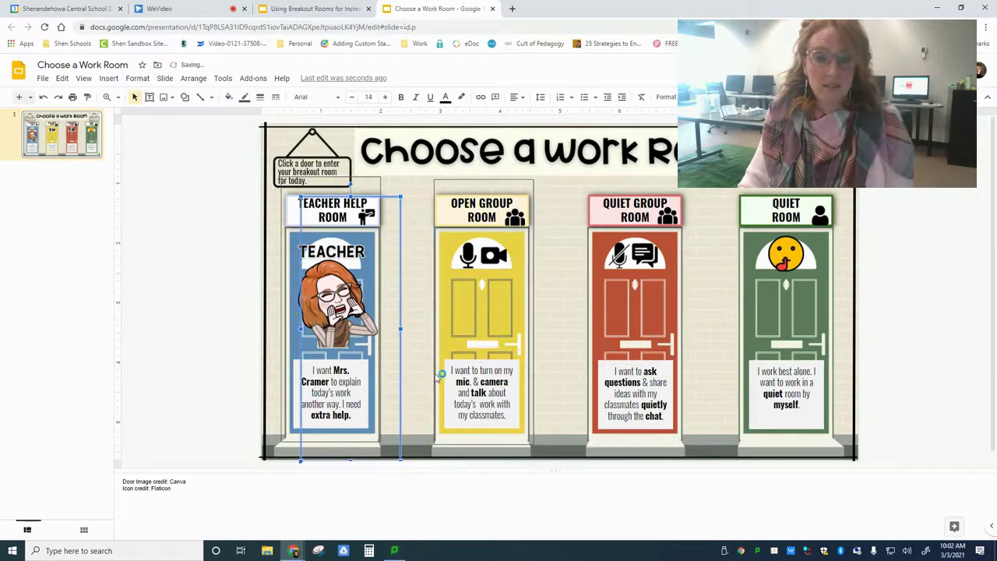
{"action": "left_click", "coordinate": [667, 343]}
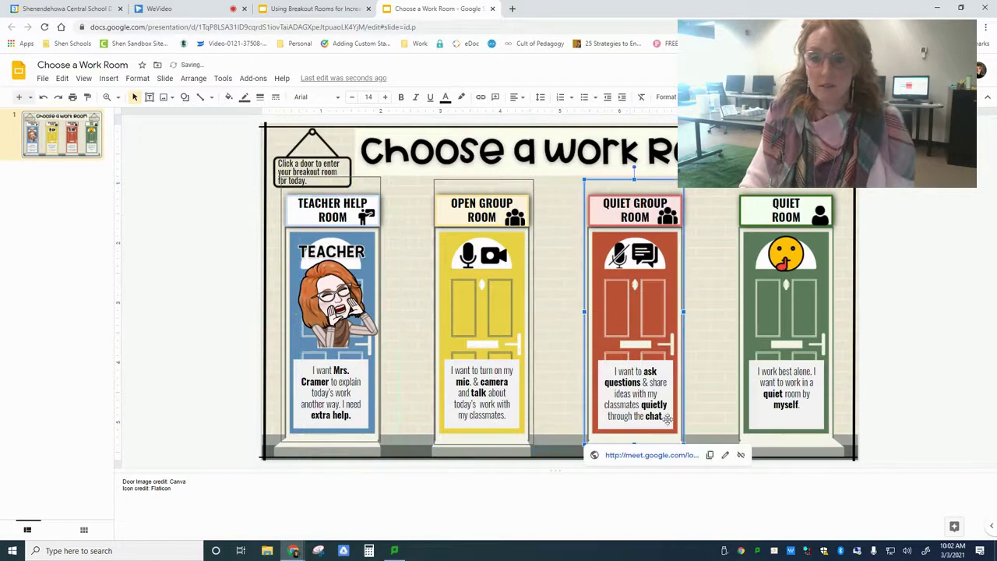
Give the Quiet Group door overlay its own updated Meet lookup link.
{"action": "left_click", "coordinate": [724, 455]}
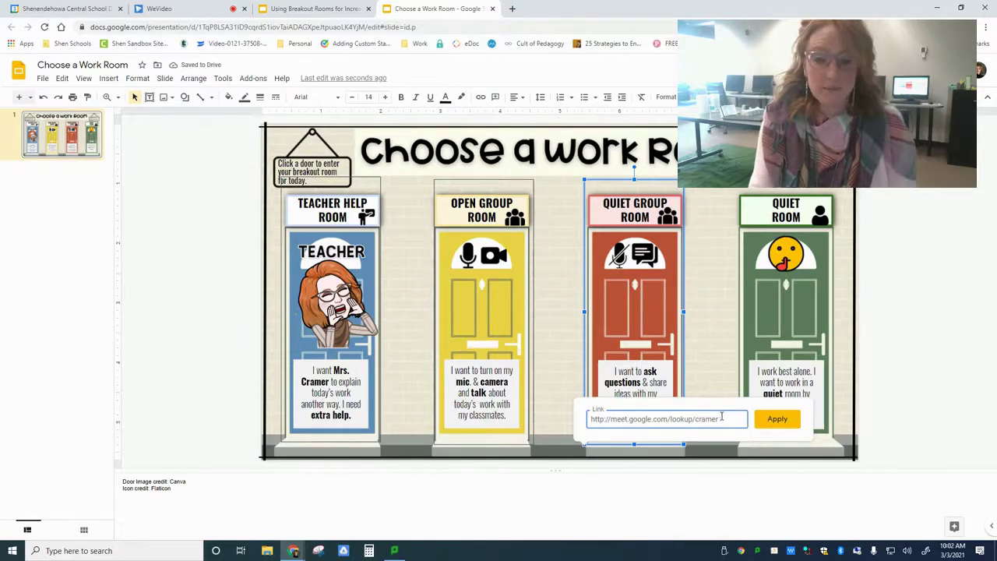
{"action": "left_click", "coordinate": [777, 419]}
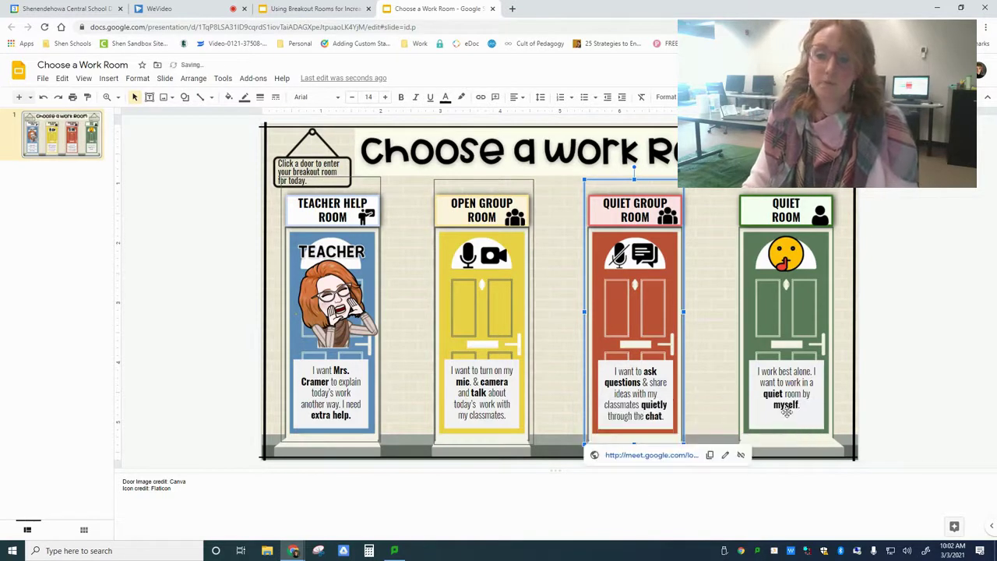
{"action": "scroll", "coordinate": [492, 376], "scroll_direction": "down", "scroll_amount": 1}
{"action": "left_click", "coordinate": [380, 340]}
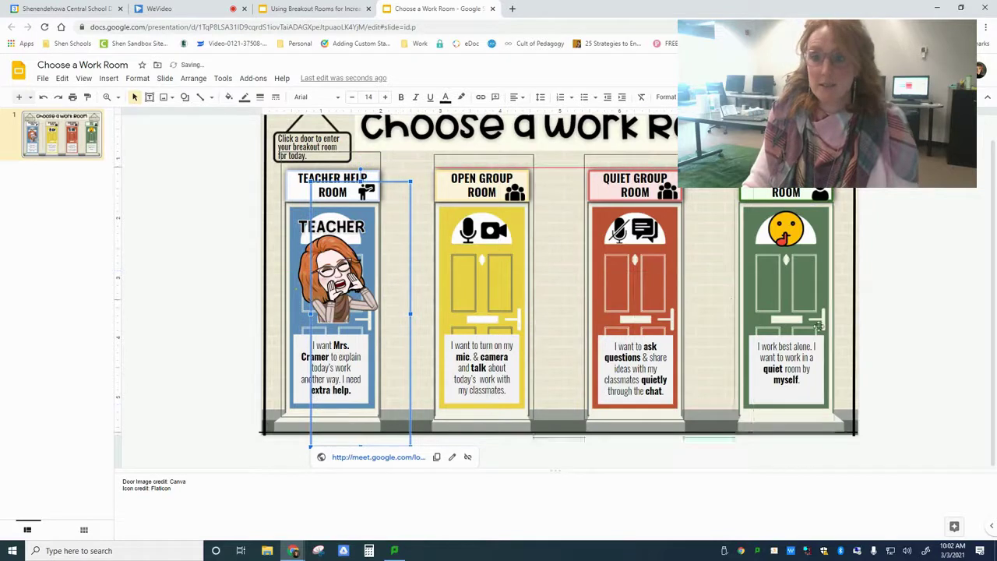
Relink the Quiet Room door overlay to the Meet lookup address ending in 4.
{"action": "left_click", "coordinate": [772, 331]}
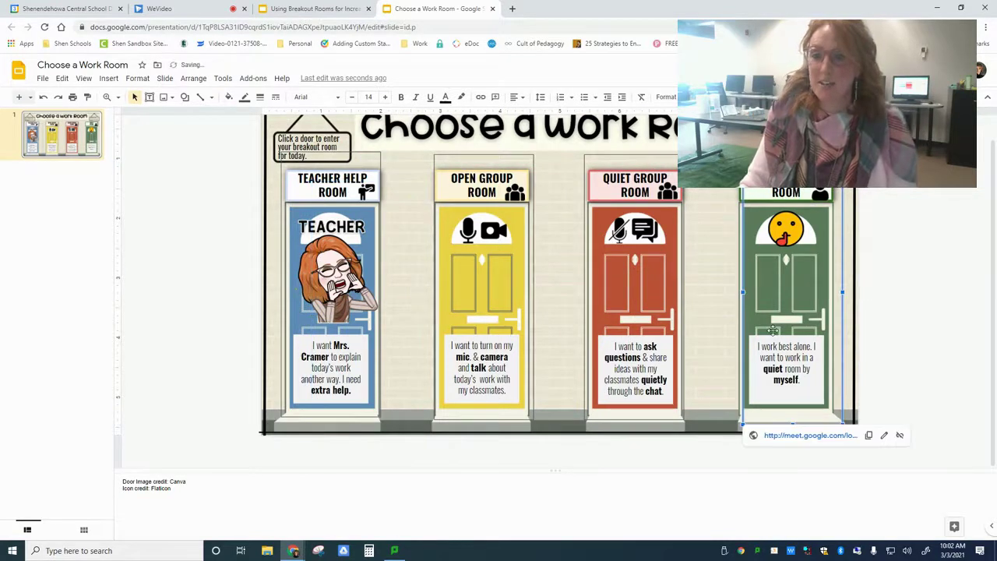
{"action": "left_click", "coordinate": [884, 435]}
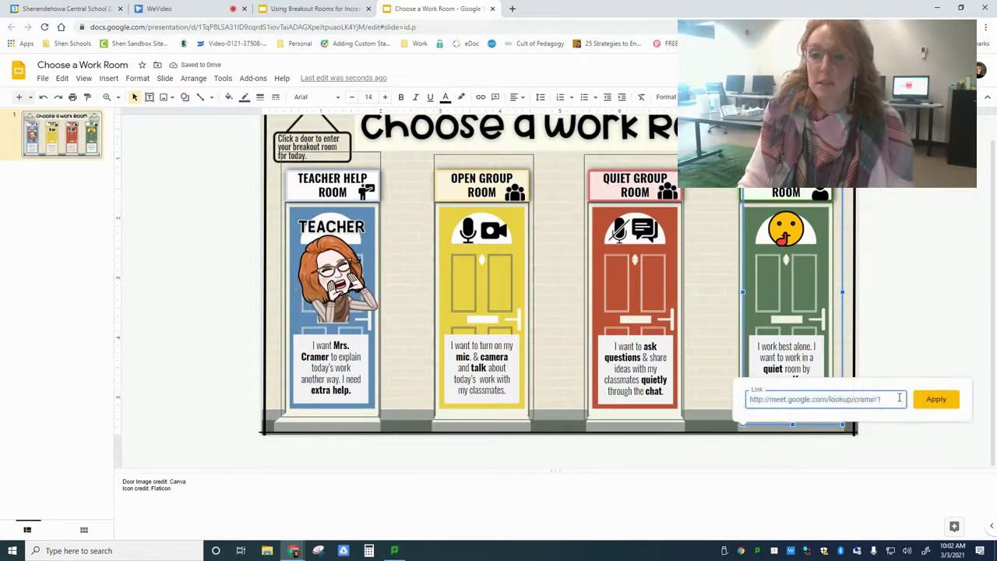
{"action": "key", "text": "BackSpace"}
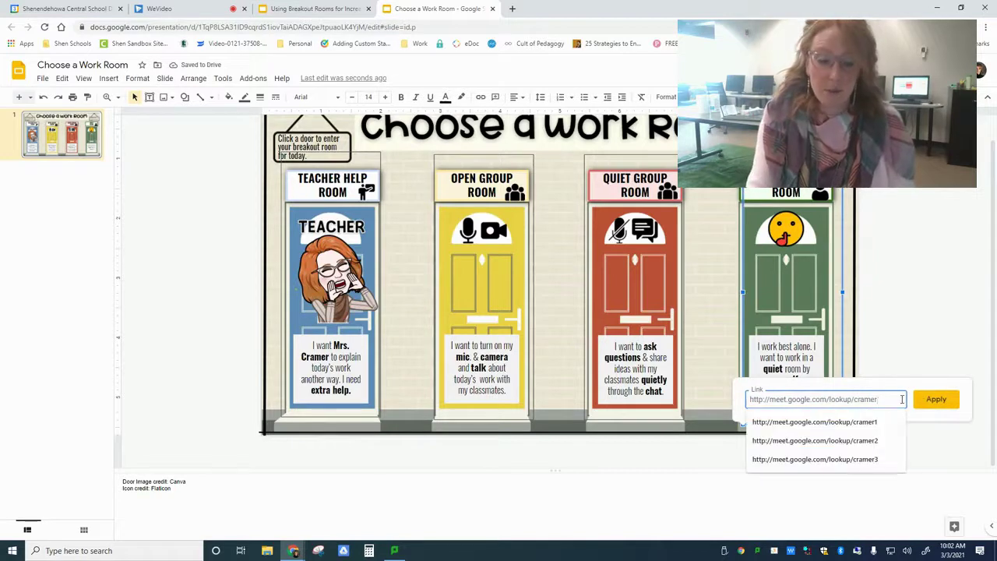
{"action": "type", "text": "4"}
{"action": "left_click", "coordinate": [935, 398]}
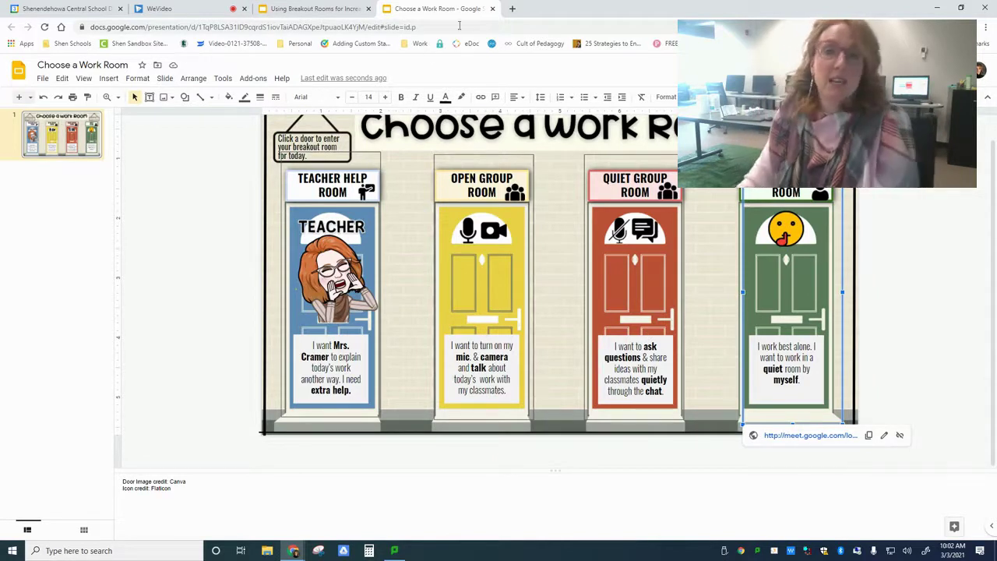
Open four new browser tabs and load the Google Meet home page in the first.
{"action": "left_click", "coordinate": [511, 8]}
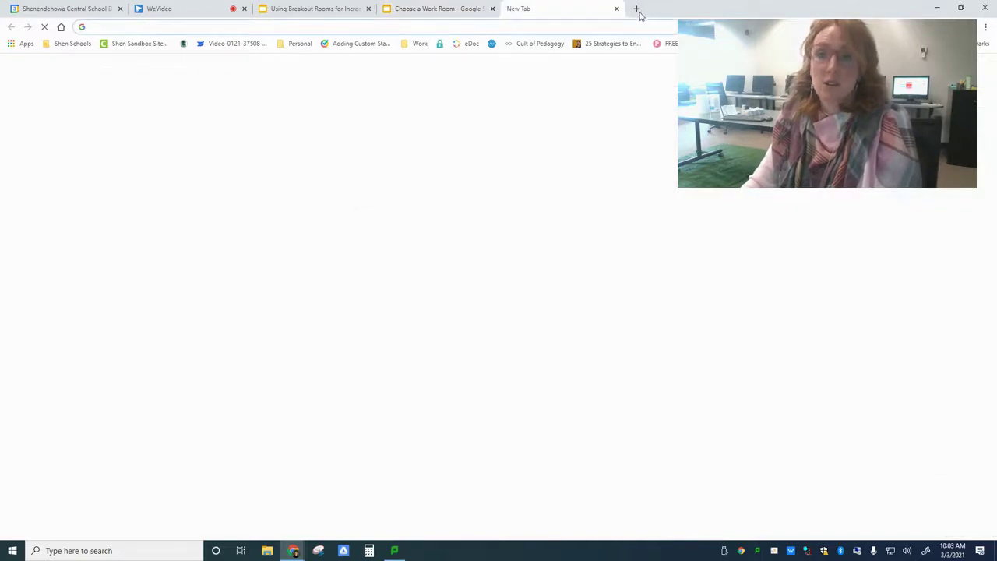
{"action": "left_click", "coordinate": [636, 9]}
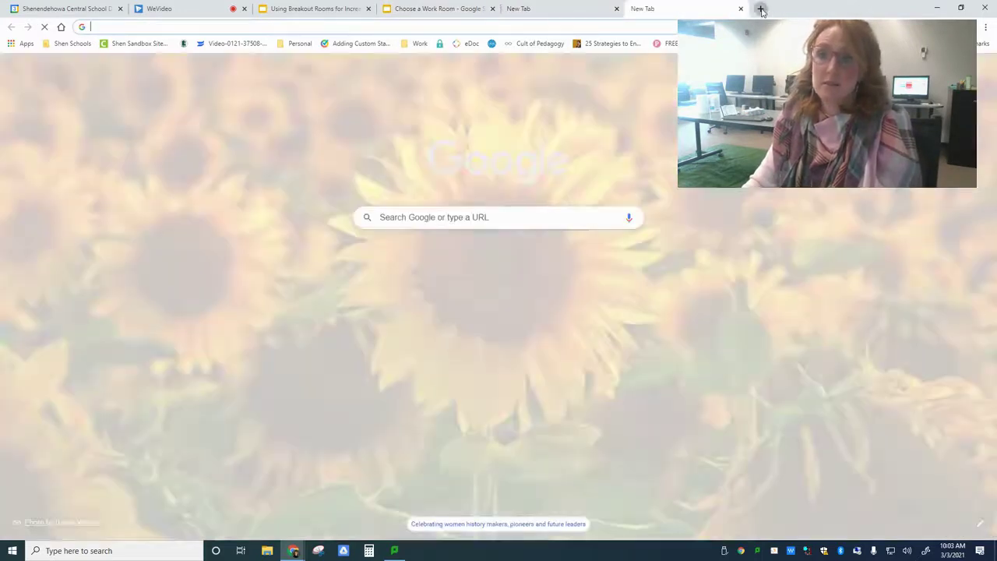
{"action": "left_click", "coordinate": [760, 8]}
{"action": "left_click", "coordinate": [883, 8]}
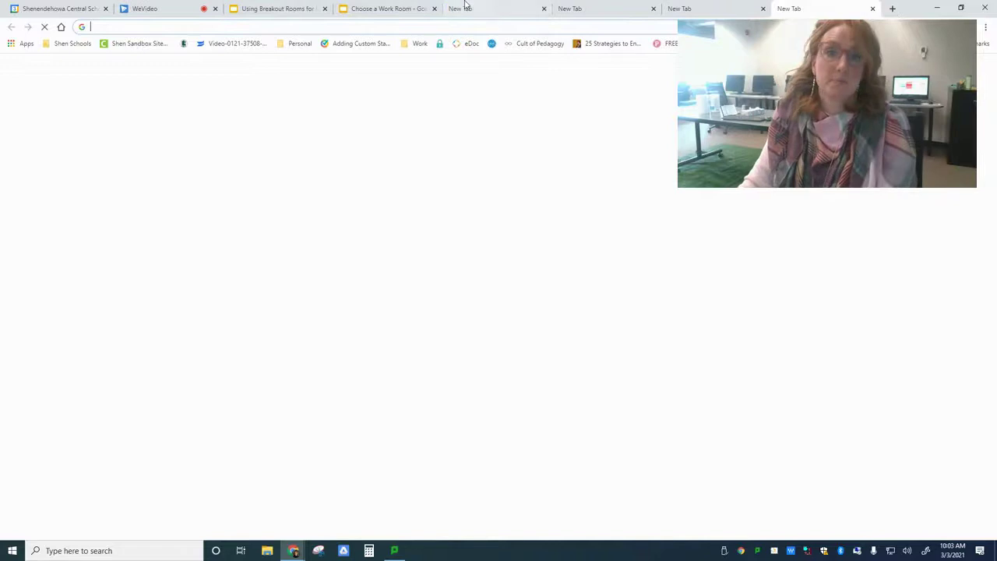
{"action": "left_click", "coordinate": [463, 8]}
{"action": "left_click", "coordinate": [464, 26]}
{"action": "type", "text": "meet"}
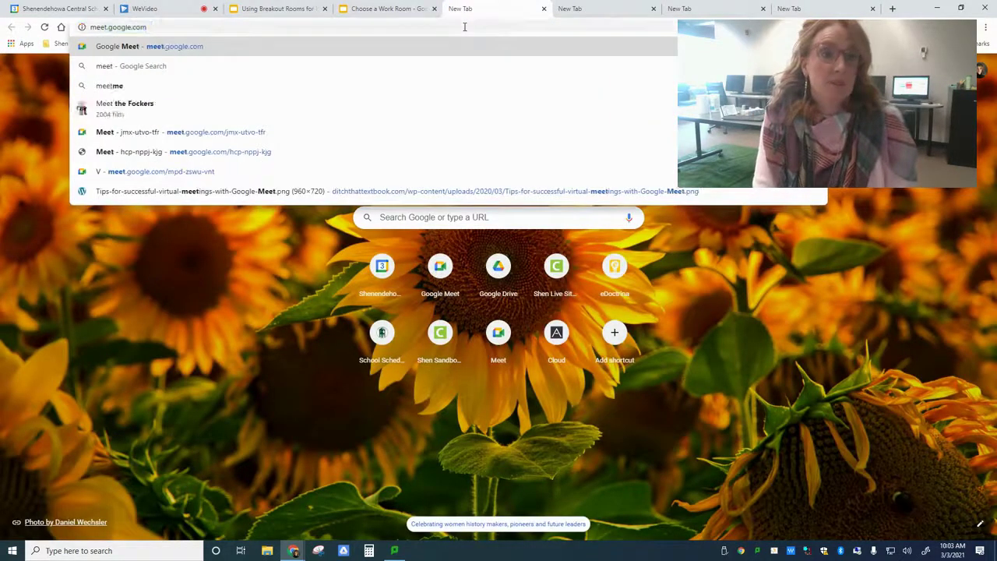
{"action": "key", "text": "Return"}
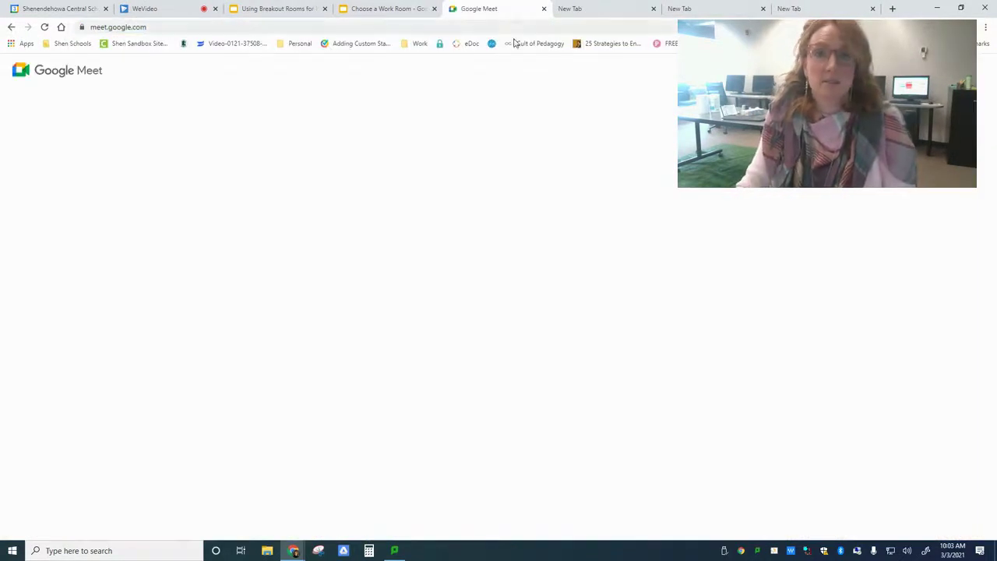
{"action": "left_click", "coordinate": [235, 347]}
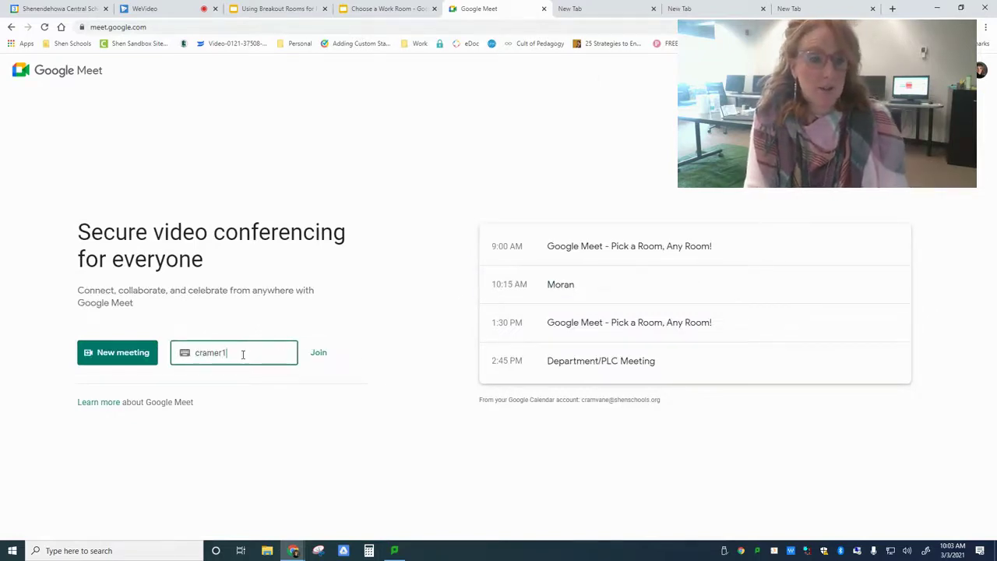
{"action": "key", "text": "Return"}
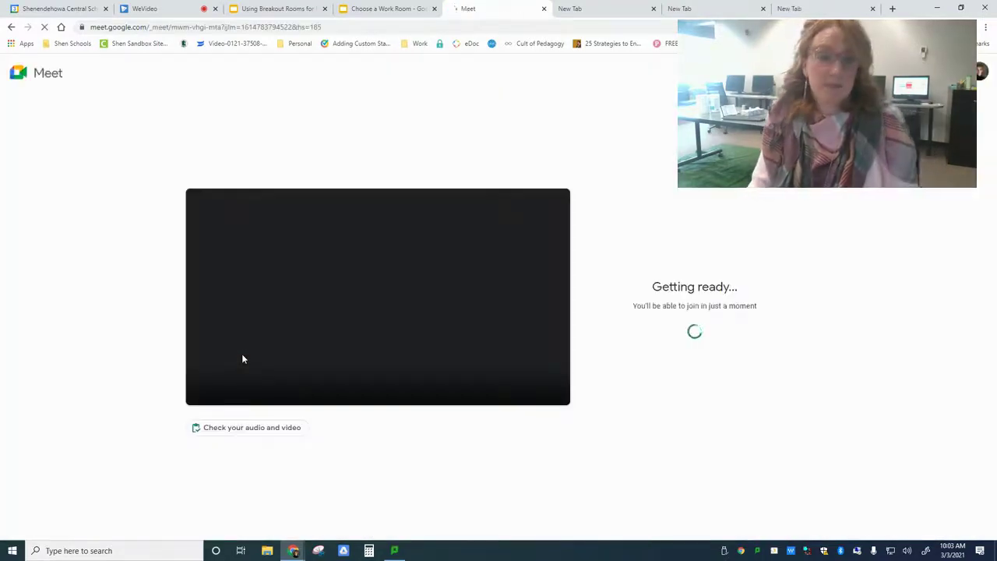
{"action": "left_click", "coordinate": [580, 11]}
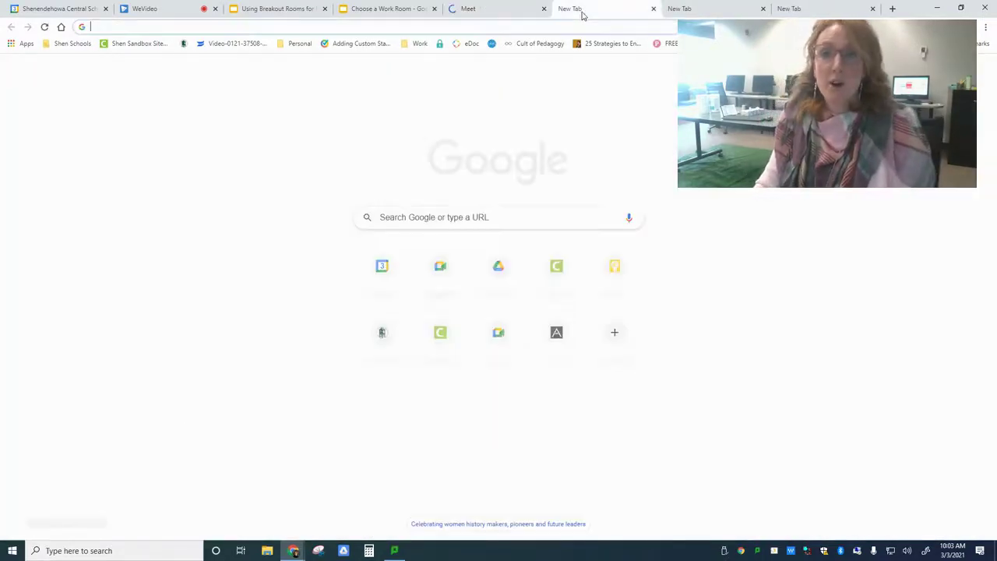
{"action": "left_click", "coordinate": [686, 9]}
{"action": "left_click", "coordinate": [823, 9]}
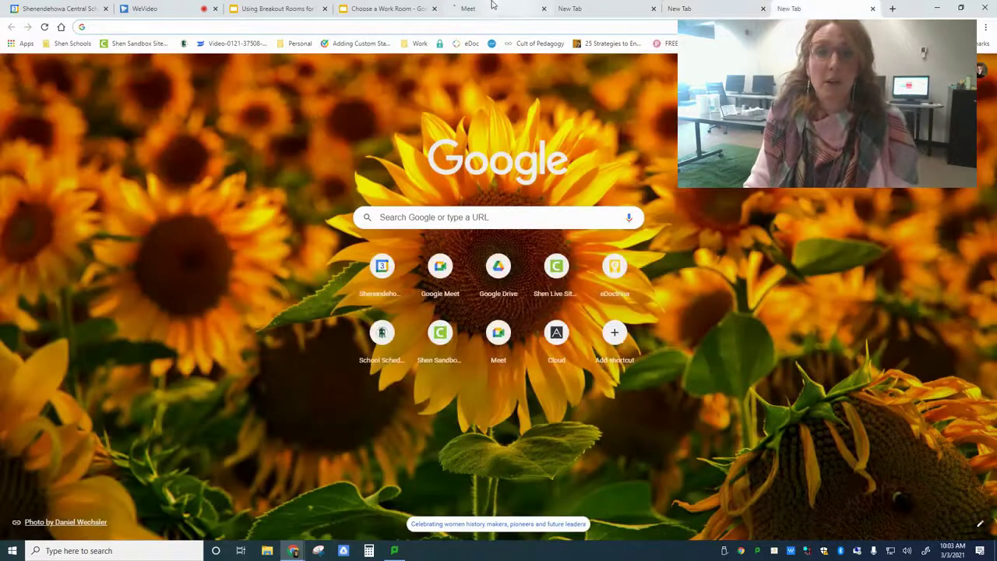
{"action": "left_click", "coordinate": [492, 6]}
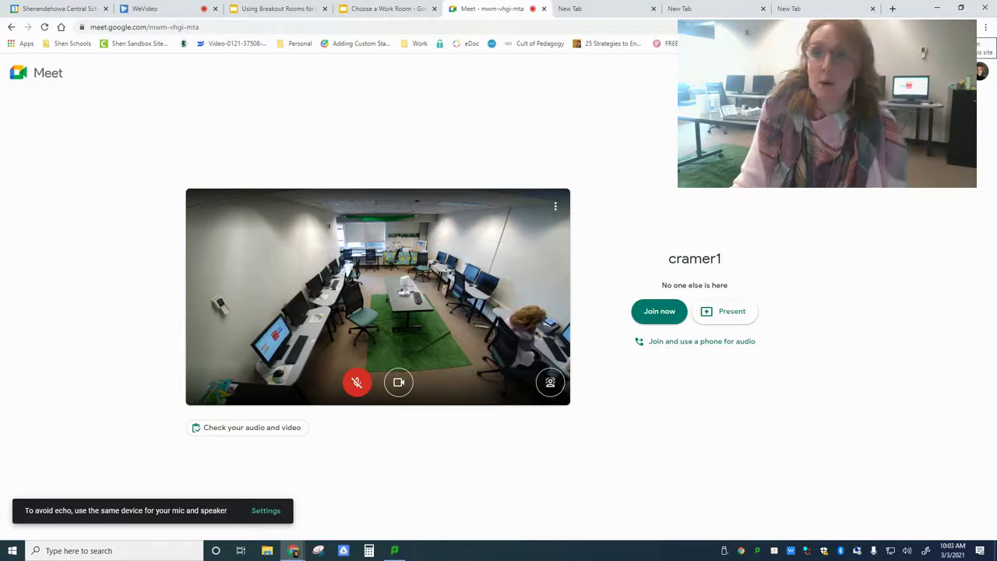
{"action": "left_click", "coordinate": [635, 312]}
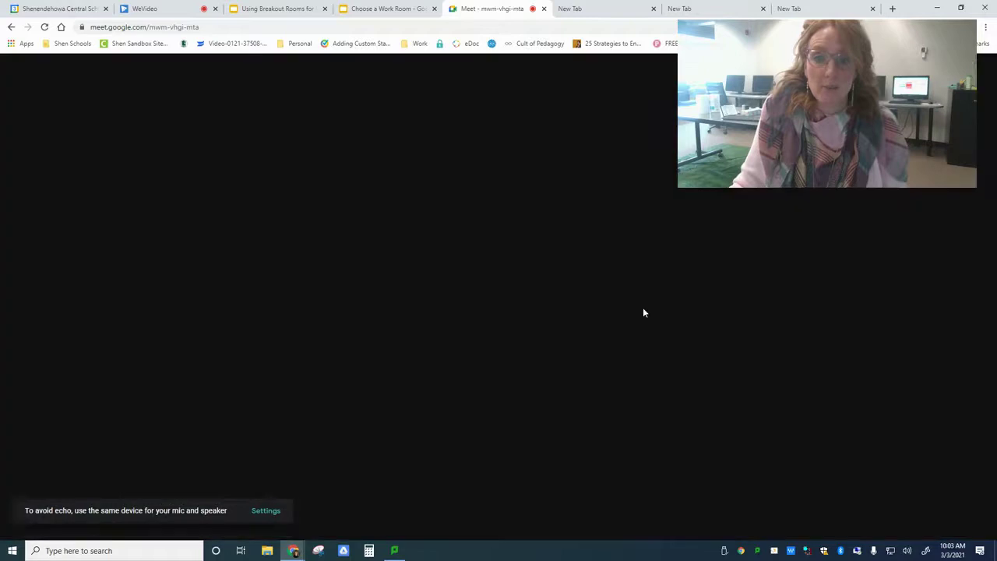
{"action": "left_click", "coordinate": [592, 8]}
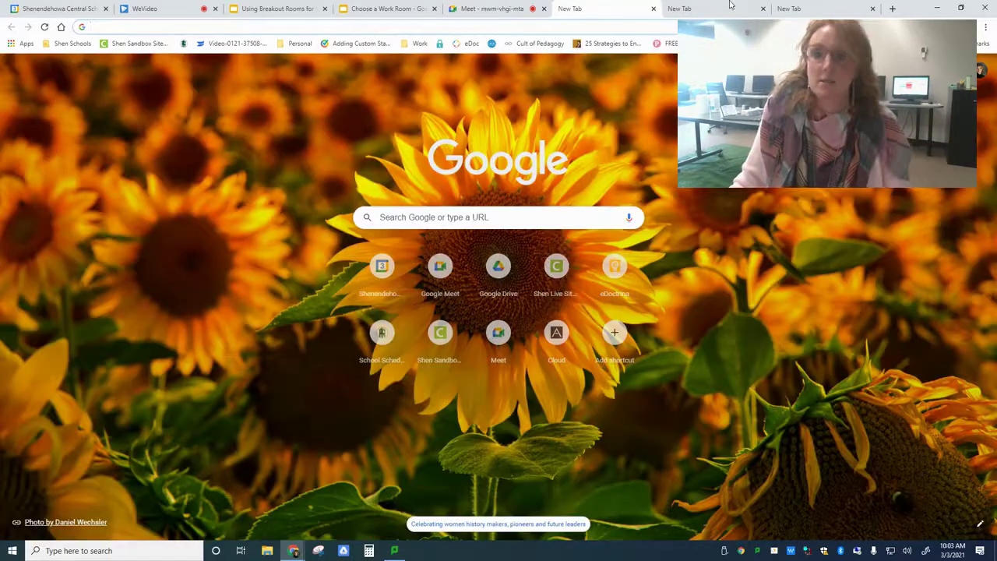
{"action": "left_click", "coordinate": [657, 28]}
{"action": "type", "text": "meet.google.com"}
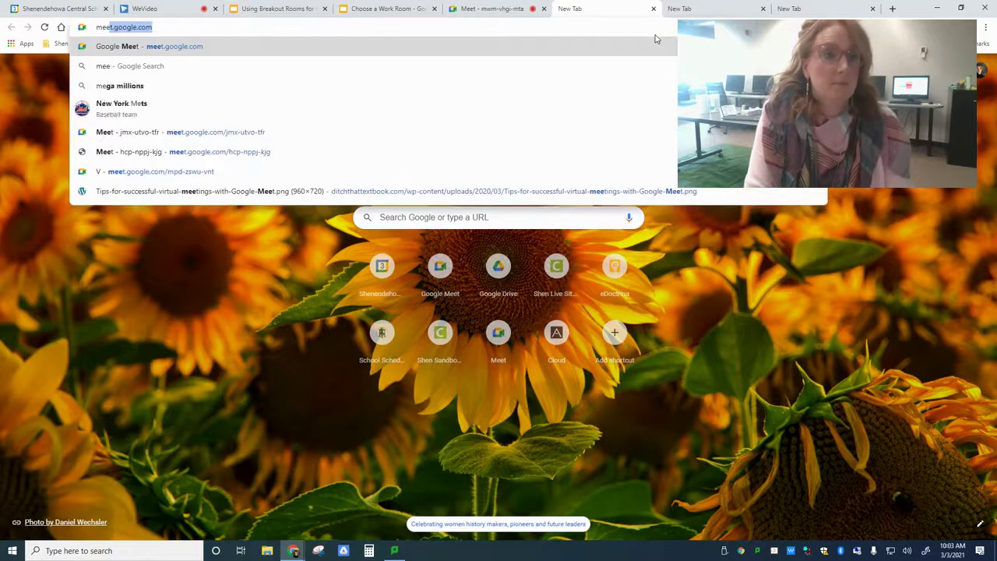
{"action": "key", "text": "Return"}
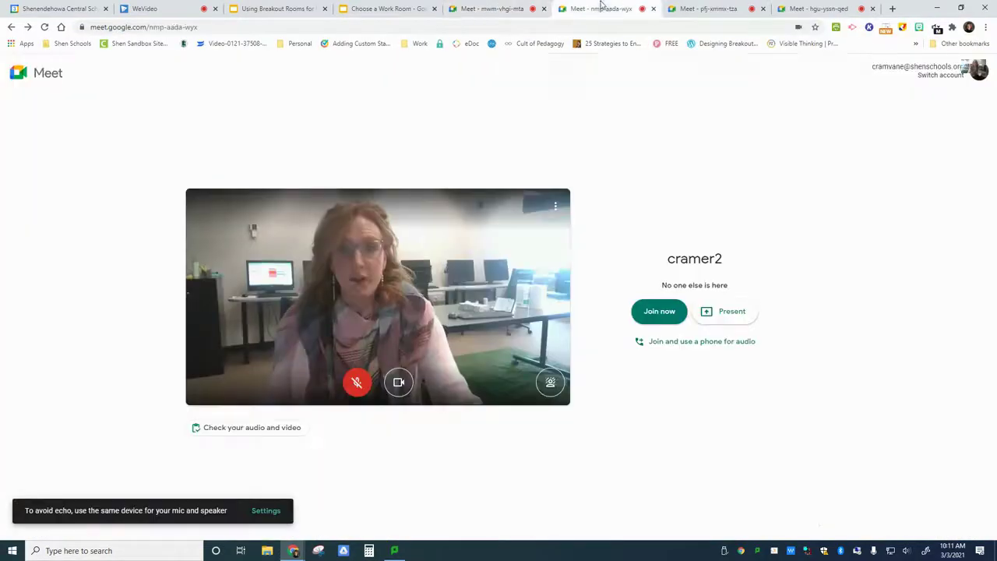
{"action": "left_click", "coordinate": [600, 9]}
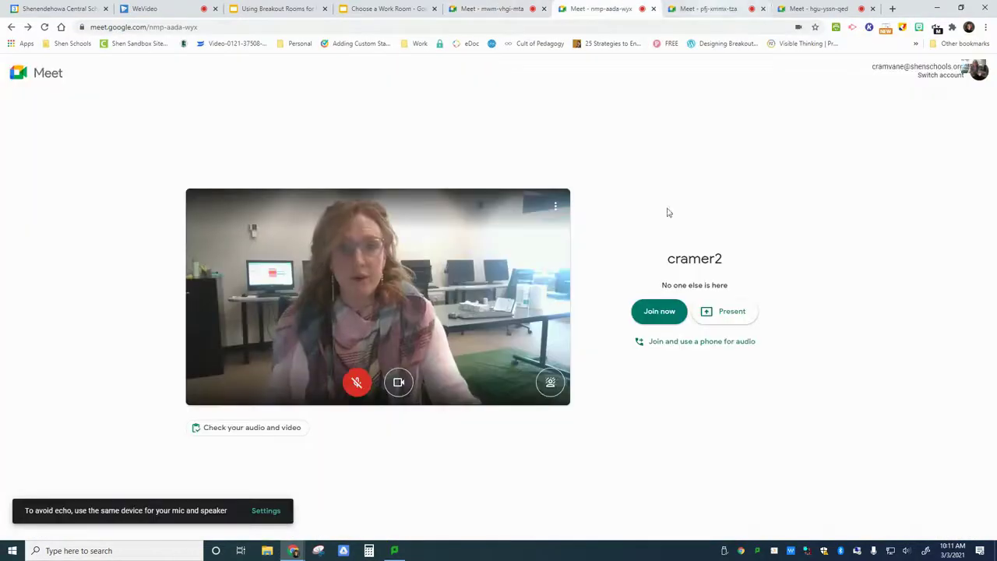
{"action": "left_click", "coordinate": [661, 313]}
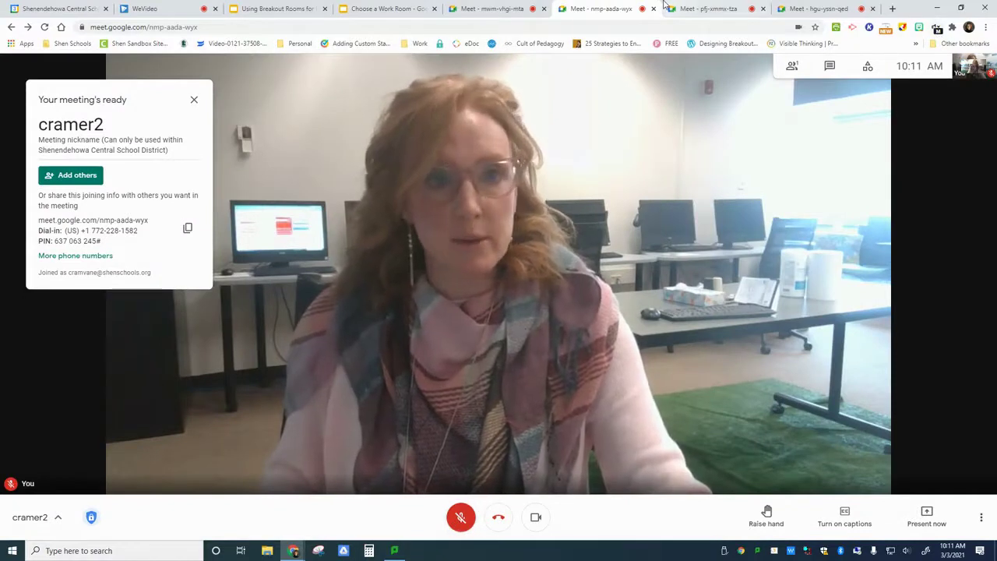
{"action": "key", "text": "ctrl+Tab"}
{"action": "left_click", "coordinate": [659, 312]}
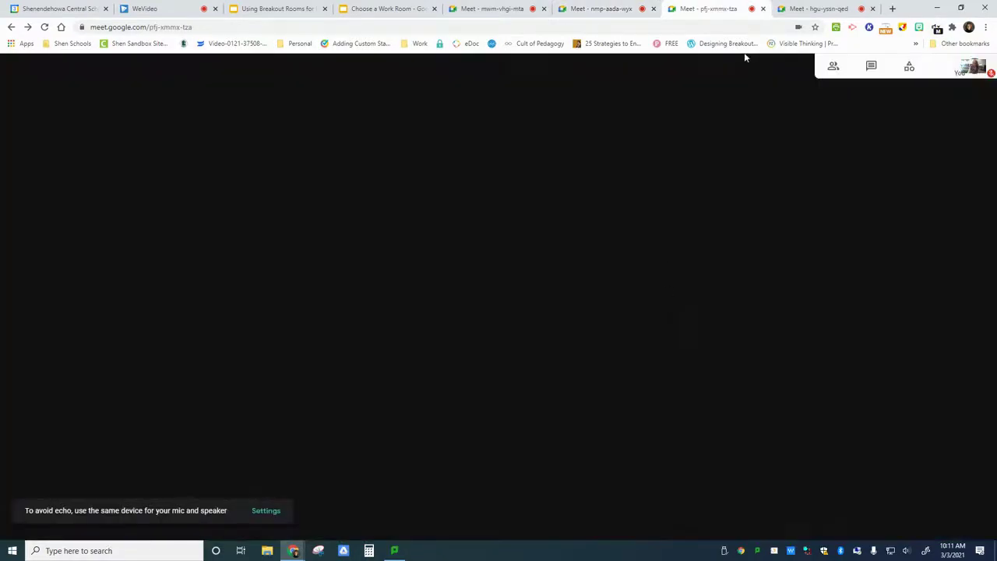
{"action": "key", "text": "ctrl+Tab"}
{"action": "left_click", "coordinate": [654, 309]}
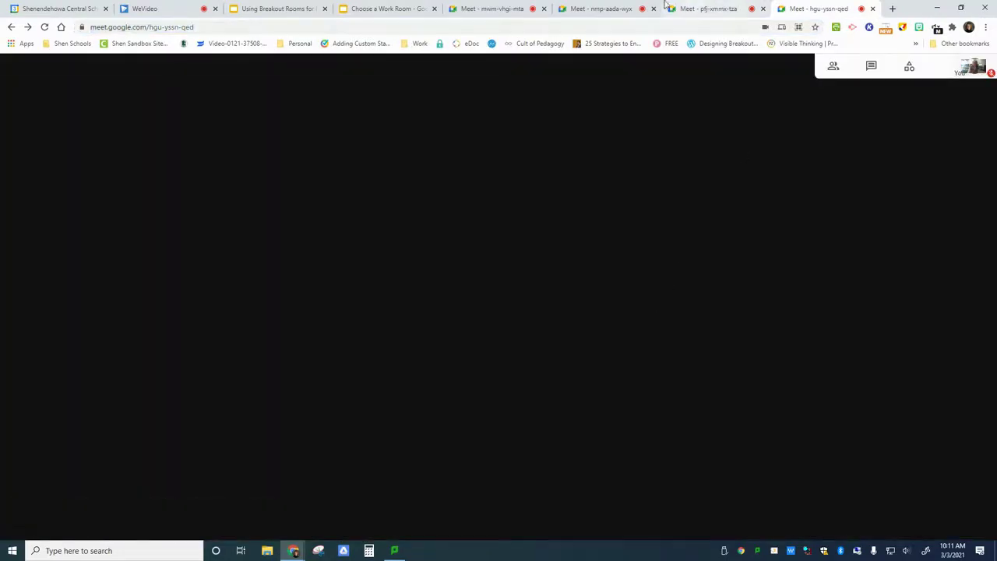
{"action": "left_click", "coordinate": [507, 7]}
{"action": "left_click", "coordinate": [619, 7]}
{"action": "left_click", "coordinate": [705, 8]}
{"action": "left_click", "coordinate": [804, 7]}
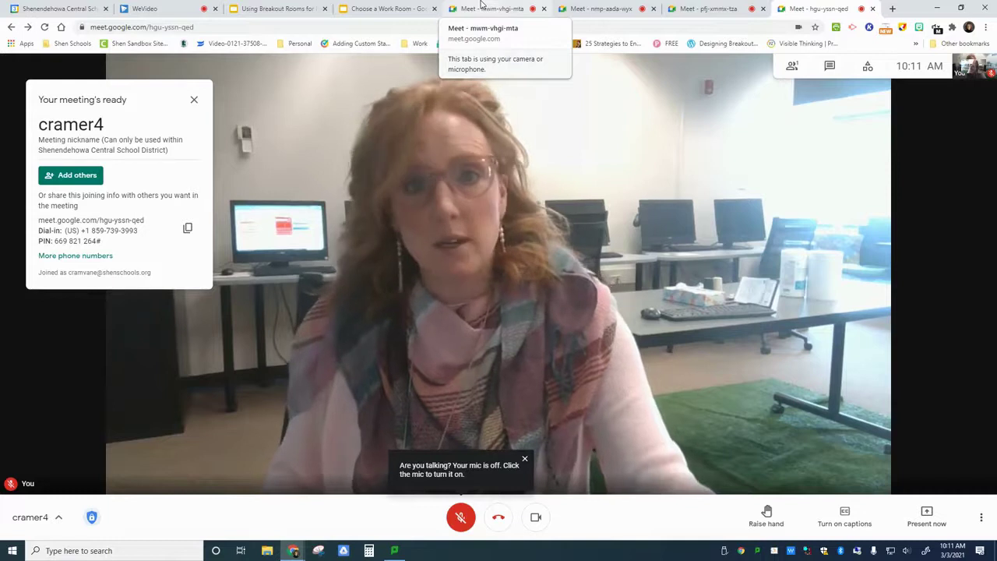
{"action": "left_click", "coordinate": [480, 8]}
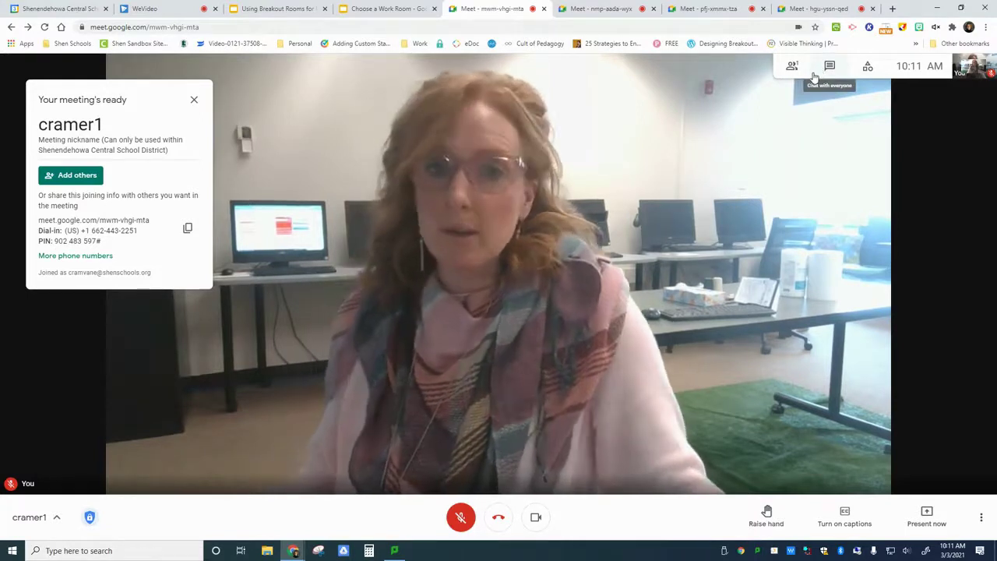
{"action": "key", "text": "ctrl+Tab"}
{"action": "key", "text": "ctrl+Tab"}
{"action": "key", "text": "ctrl+Tab"}
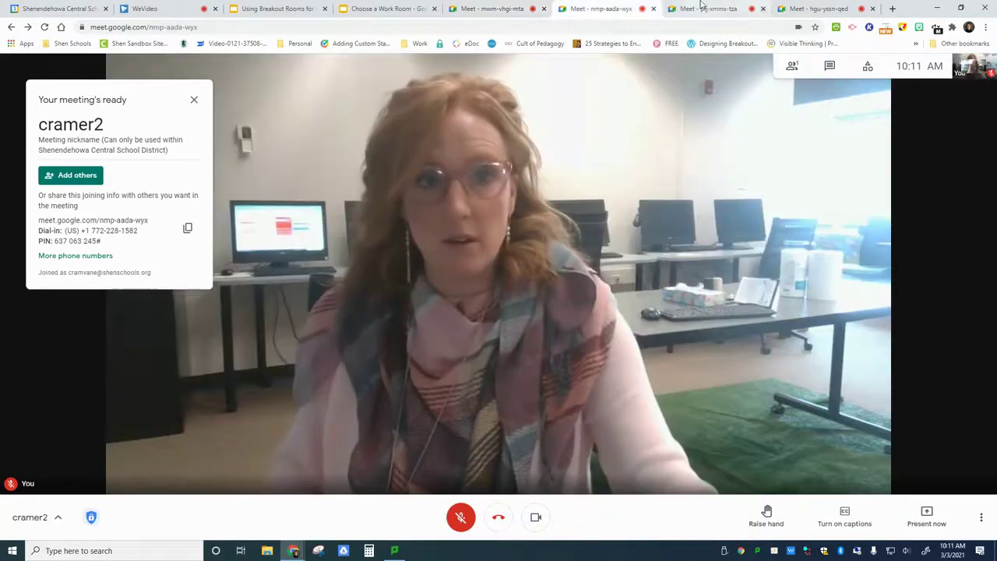
{"action": "left_click", "coordinate": [467, 9]}
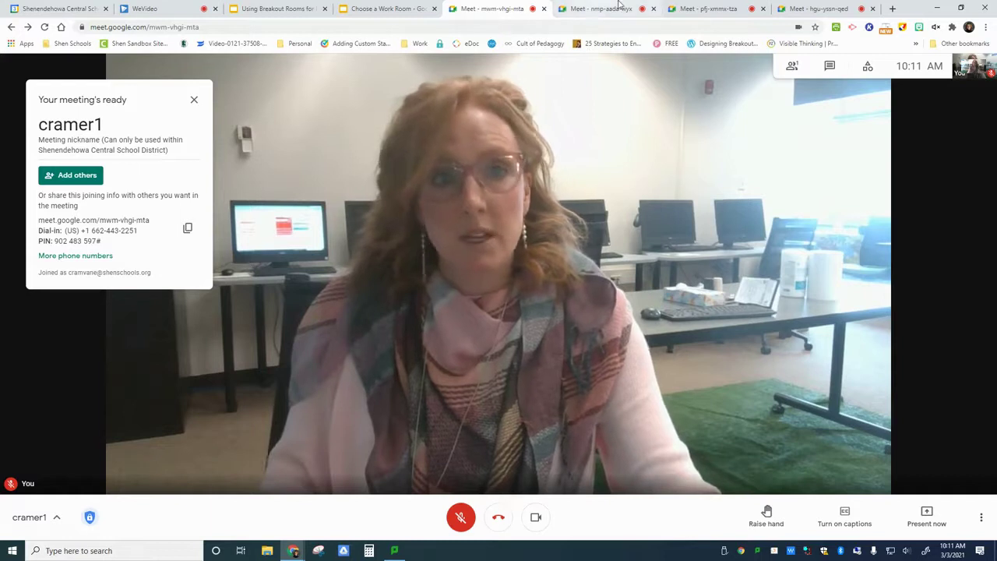
{"action": "left_click", "coordinate": [456, 519]}
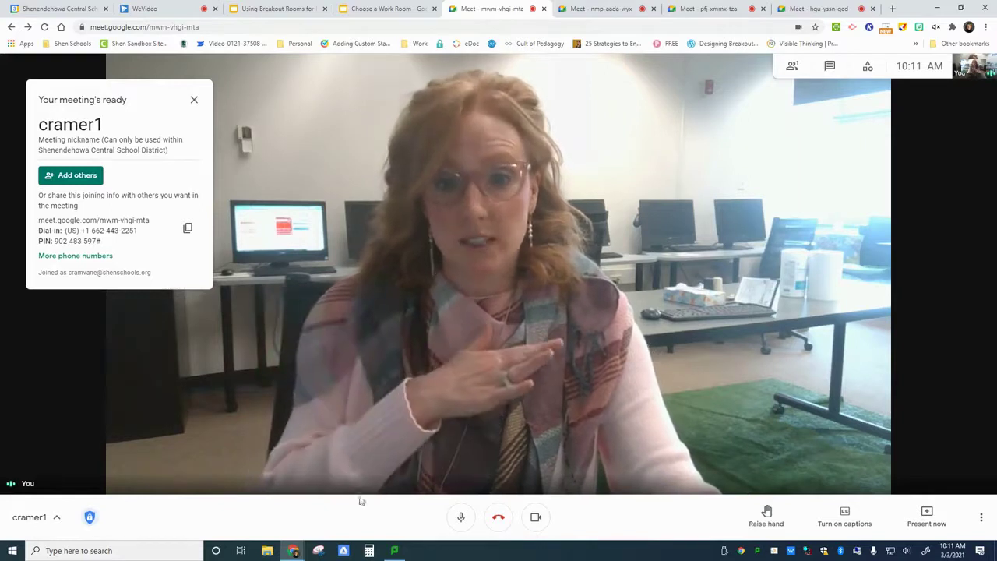
{"action": "left_click", "coordinate": [460, 519]}
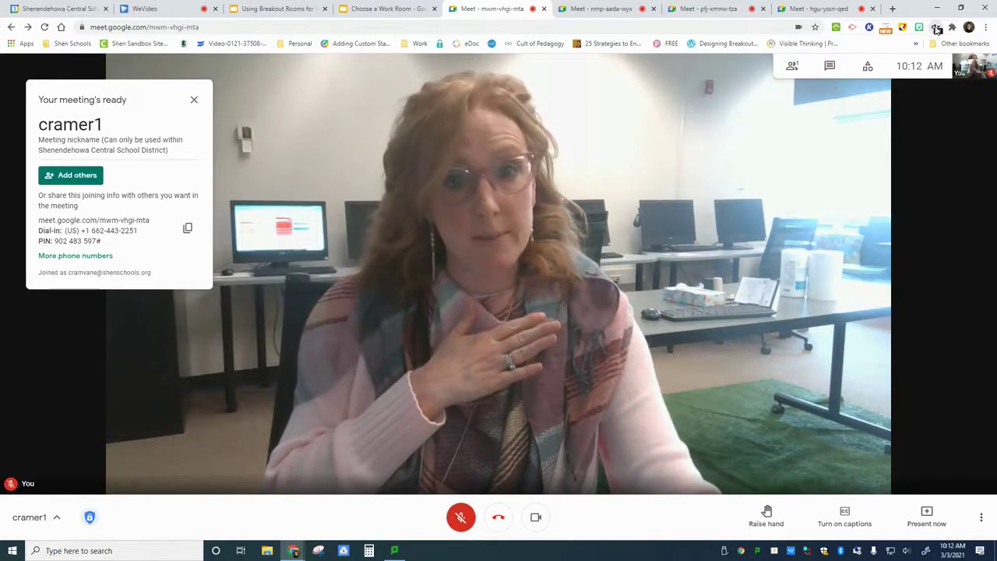
{"action": "left_click", "coordinate": [620, 6]}
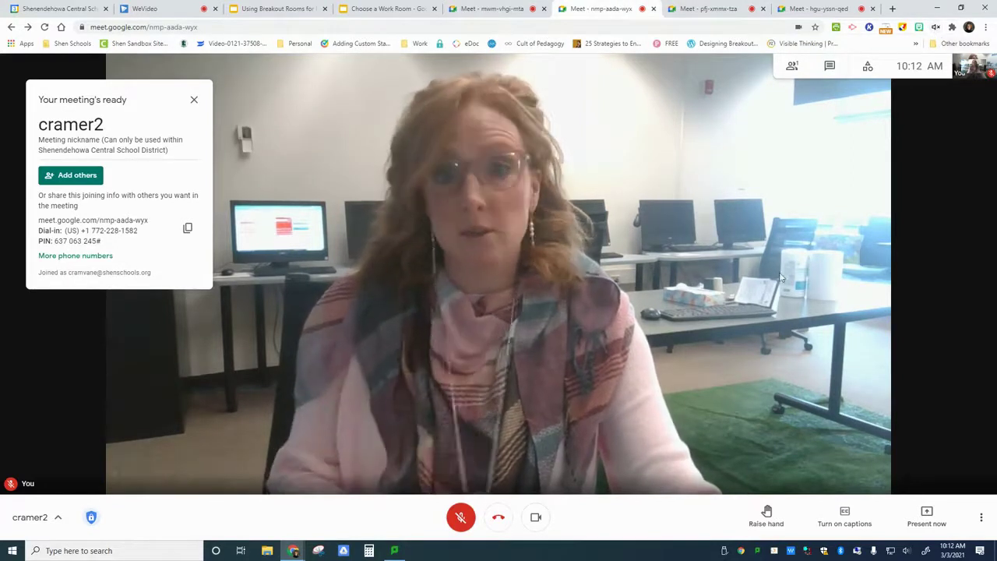
{"action": "left_click", "coordinate": [461, 517]}
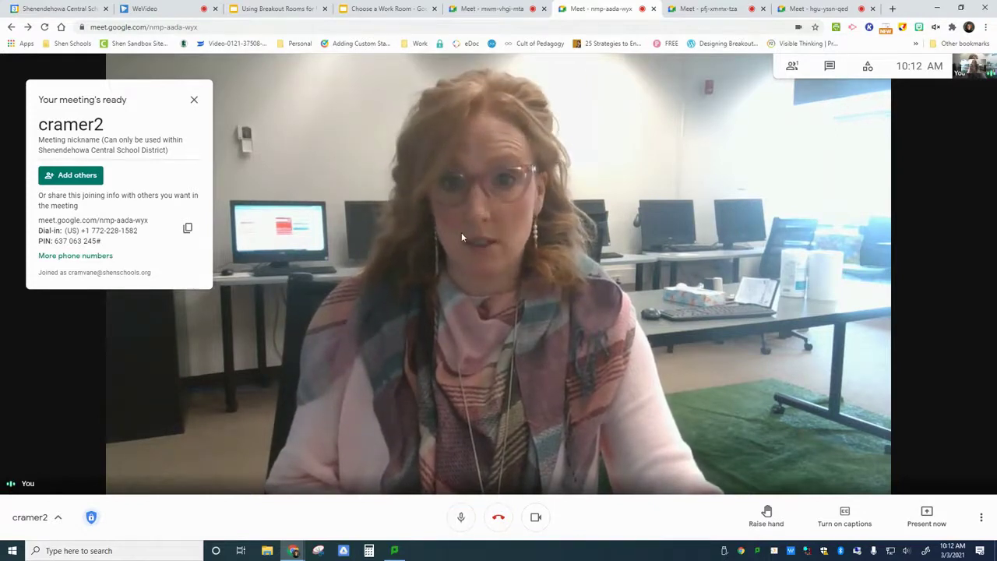
{"action": "left_click", "coordinate": [458, 518]}
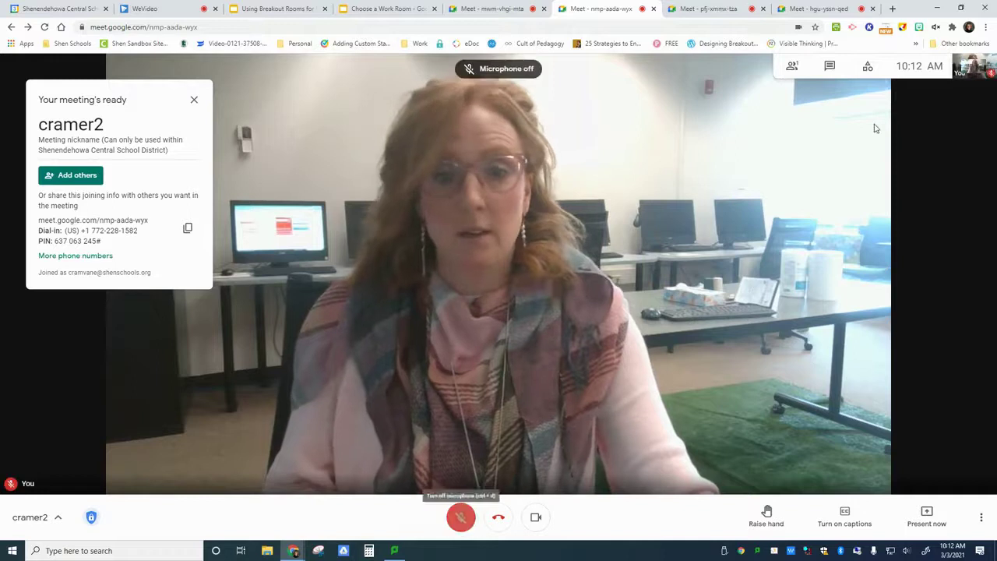
{"action": "left_click", "coordinate": [718, 6]}
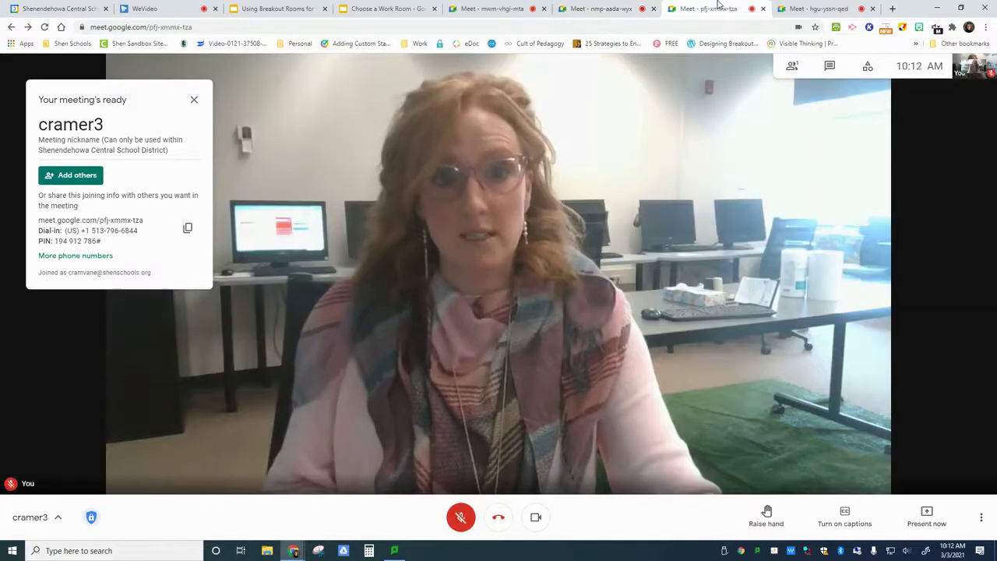
{"action": "left_click", "coordinate": [461, 518]}
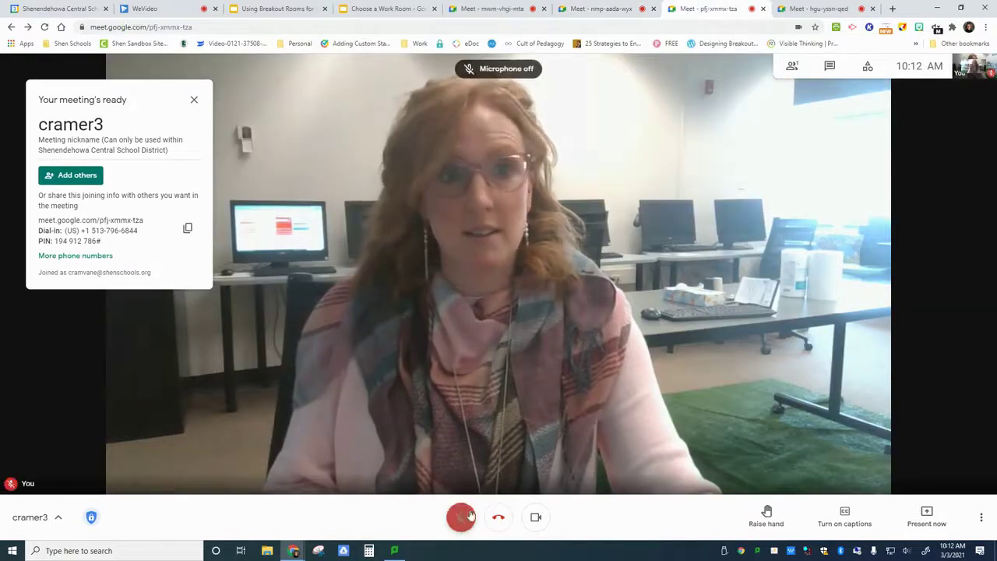
{"action": "left_click", "coordinate": [806, 7]}
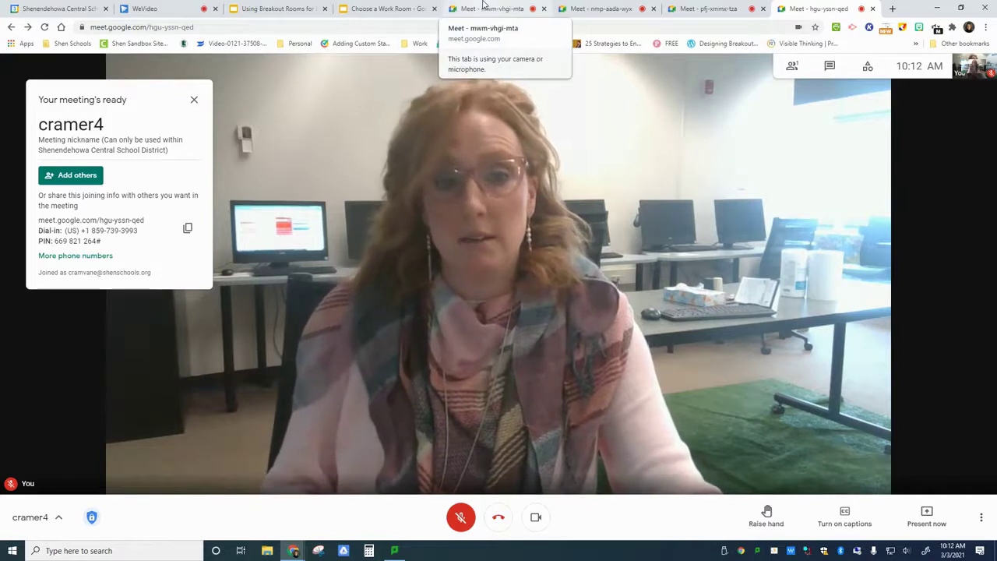
Return to the Choose a Work Room slide deck and scroll up to the slide.
{"action": "left_click", "coordinate": [371, 7]}
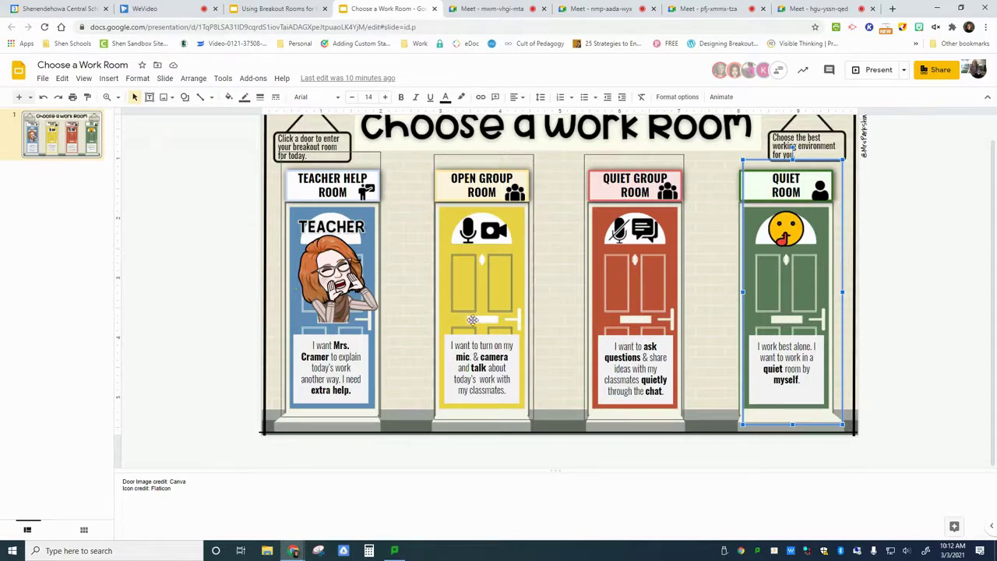
{"action": "scroll", "coordinate": [939, 287], "scroll_direction": "up", "scroll_amount": 1}
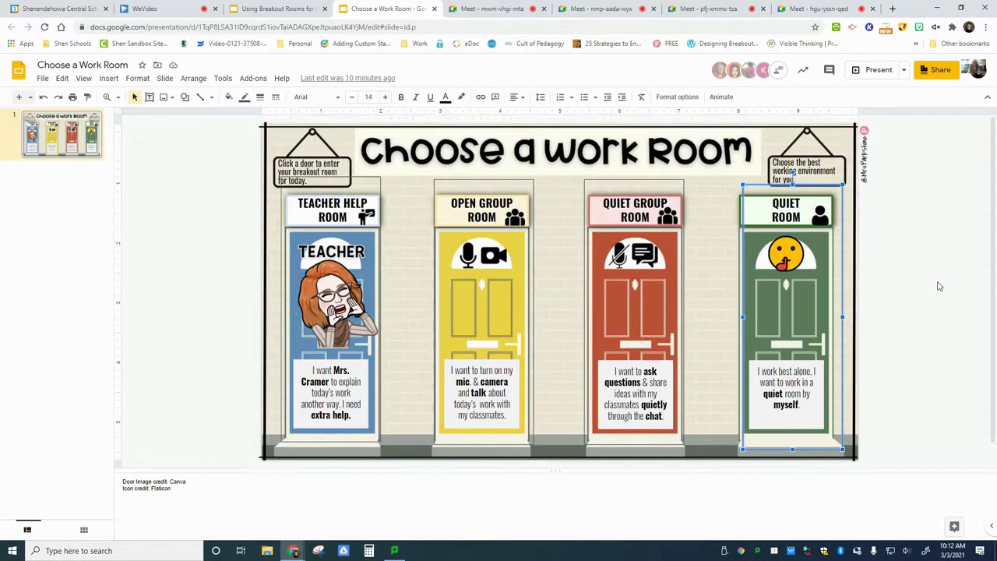